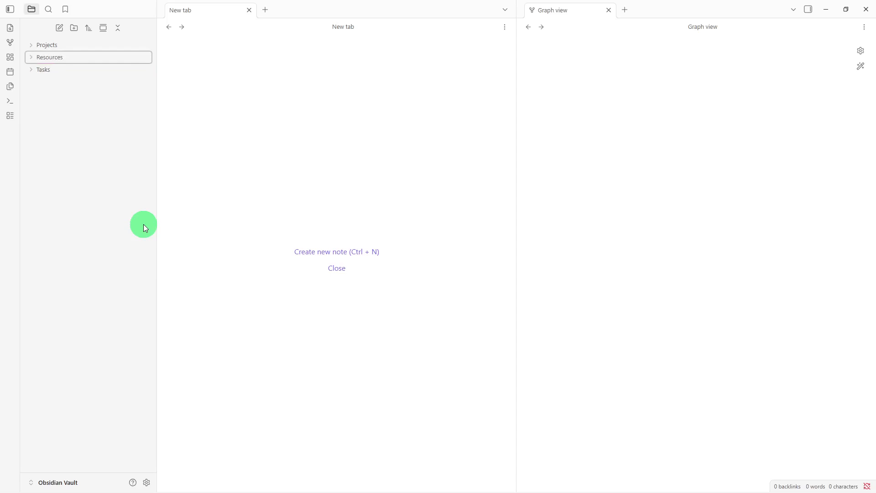
Step: Create a new note in the vault root and title it "Project Dashboard"
{"action": "right_click", "coordinate": [108, 187]}
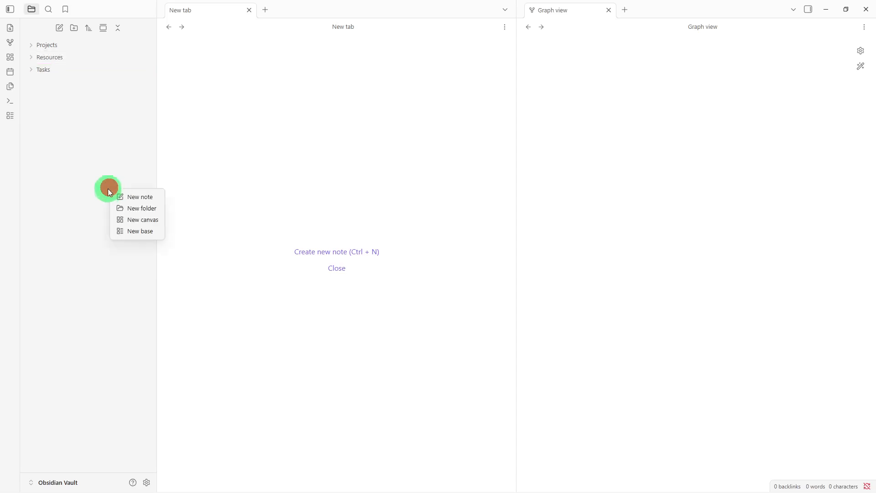
{"action": "left_click", "coordinate": [117, 200]}
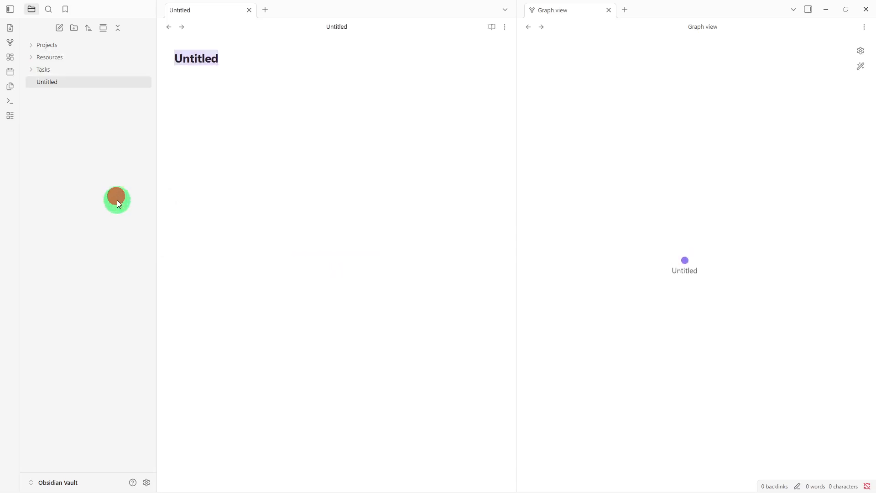
{"action": "key", "text": "BackSpace"}
{"action": "type", "text": "Pr"}
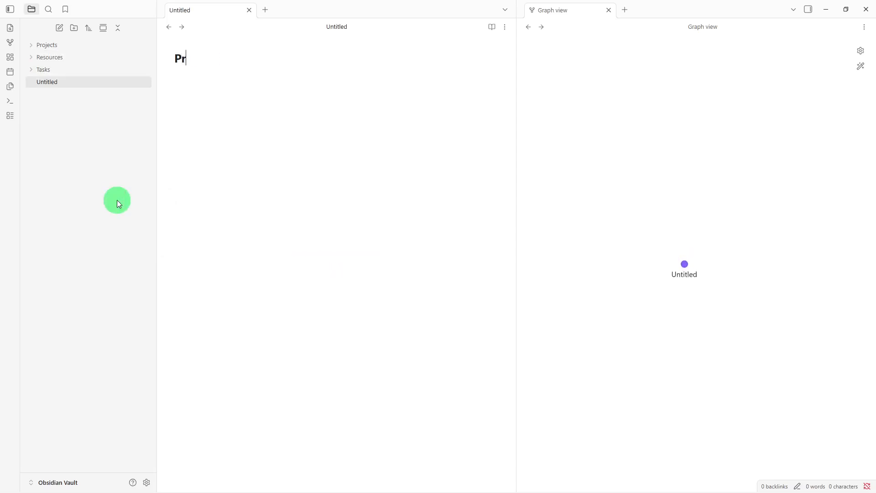
{"action": "type", "text": "oject Dashboard"}
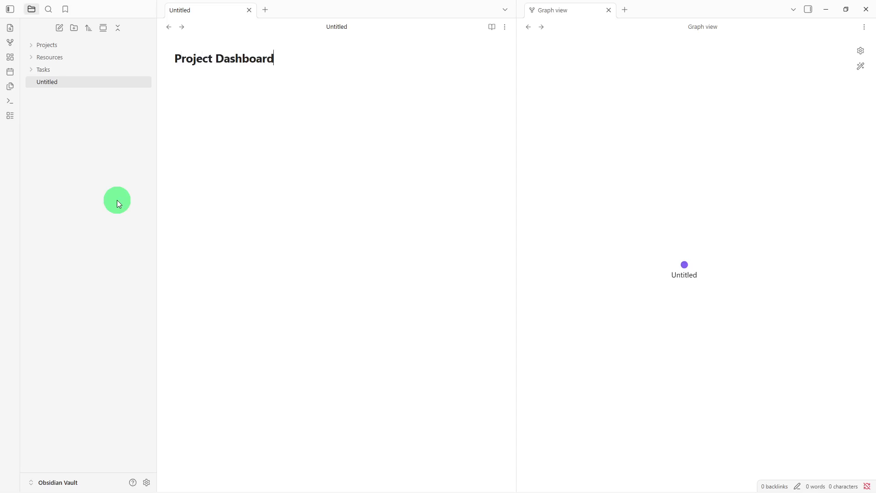
{"action": "key", "text": "Return"}
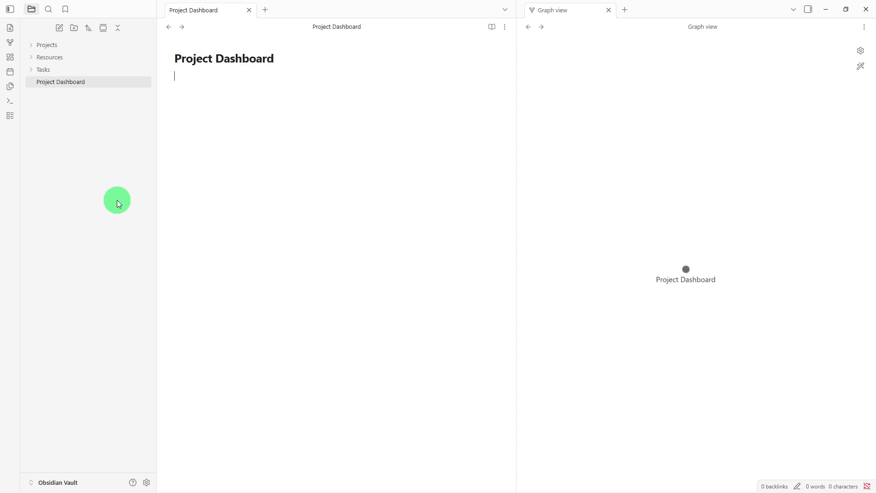
Step: Add level-2 headings Active Projects, Upcoming Deadlines, Project Status, Recent Updates, Priority Tasks, Related Resources, each followed by a dash; move the note into Projects
{"action": "type", "text": "## Active Projects -   ## Upcoming Deadlines -   ## Project Status -   ## Recent Updates -   ## Priority Tasks -   ## Related Resources -"}
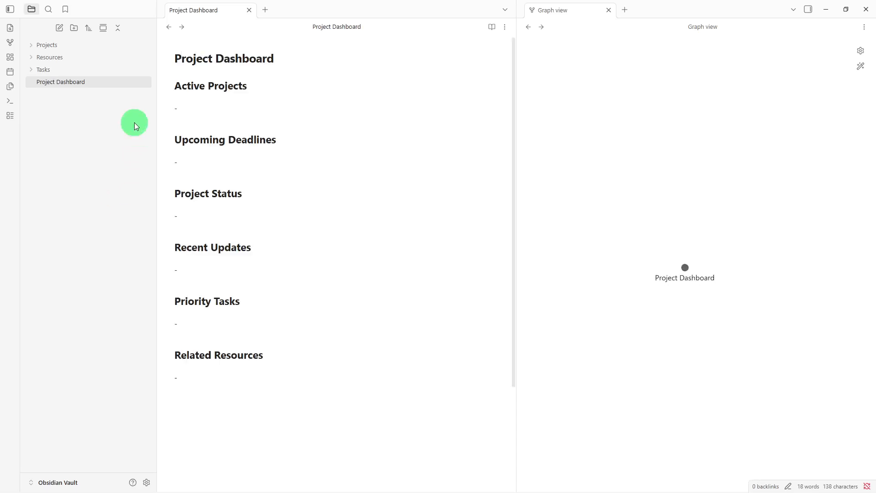
{"action": "left_click_drag", "start_coordinate": [117, 85], "coordinate": [134, 43]}
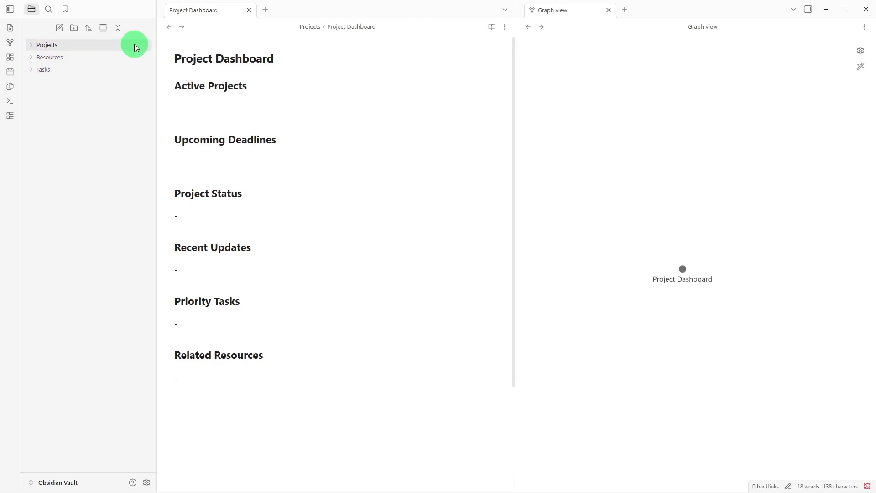
{"action": "left_click", "coordinate": [134, 43]}
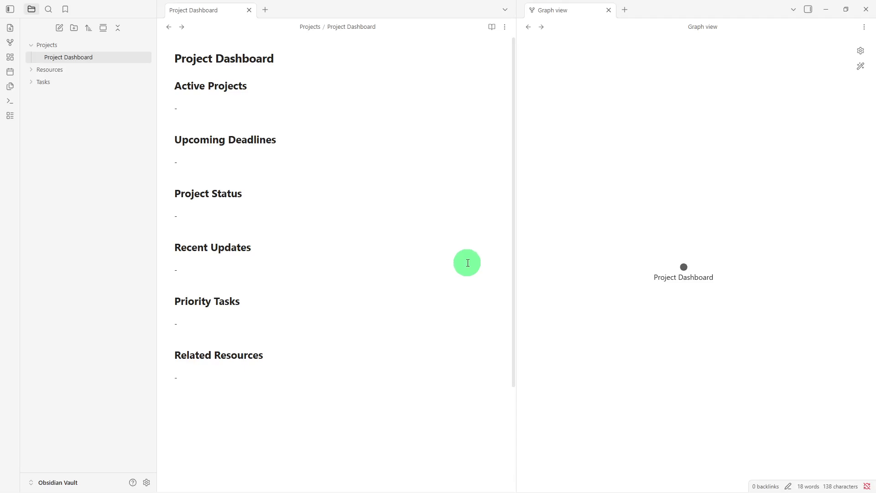
Step: Create another new note in the vault root and title it "Project Tracker"
{"action": "right_click", "coordinate": [82, 147]}
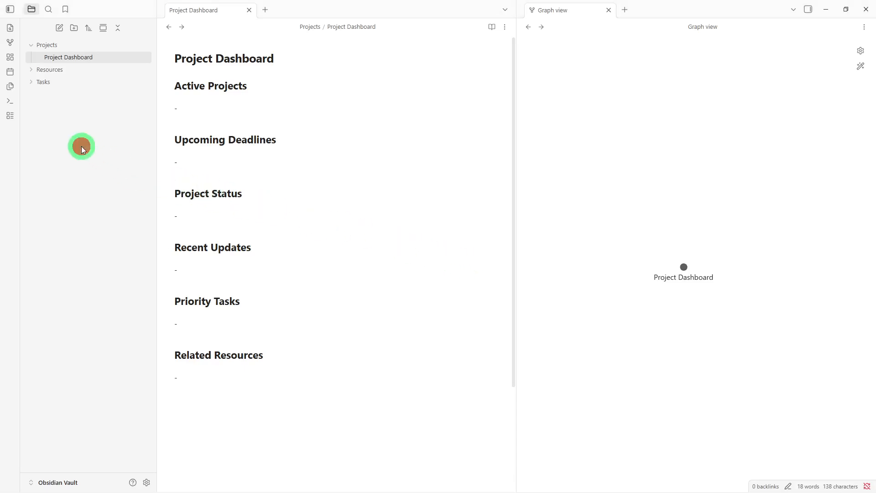
{"action": "left_click", "coordinate": [88, 156]}
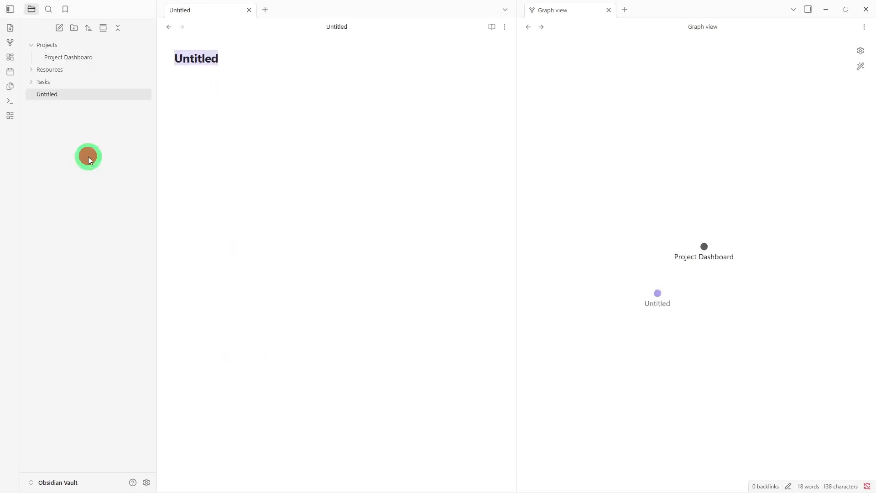
{"action": "key", "text": "BackSpace"}
{"action": "type", "text": "Pr"}
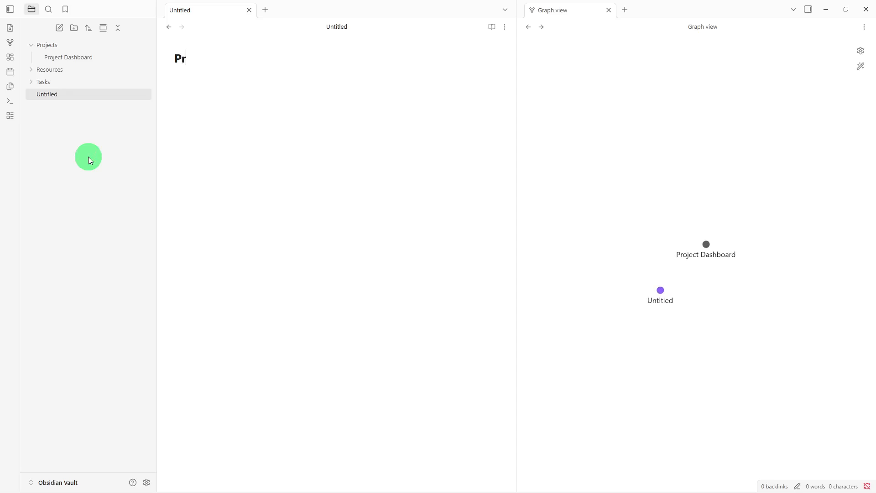
{"action": "type", "text": "oject Tracker"}
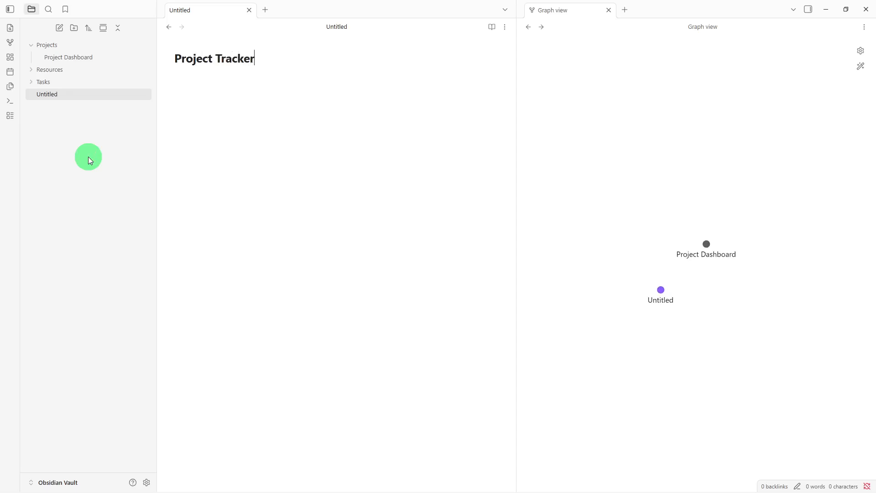
{"action": "key", "text": "Return"}
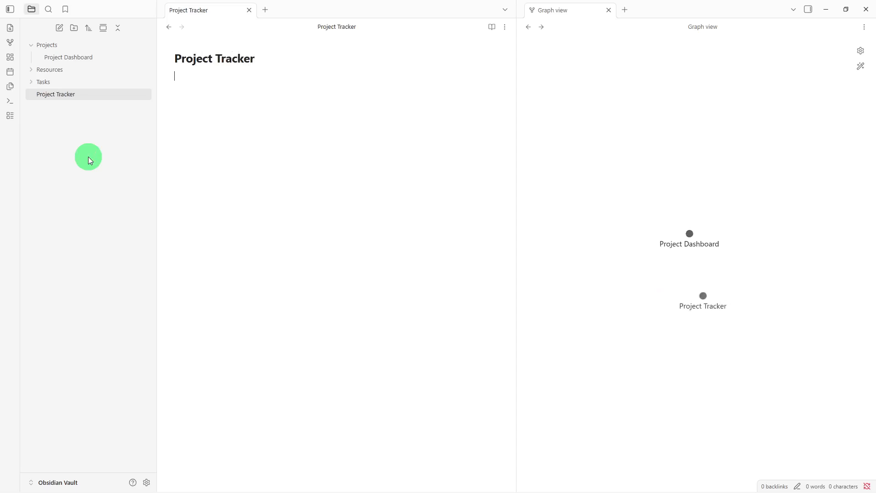
Step: Add Project Information fields (Project, Status, Start Date, Target Completion) and sections Tasks, Progress Updates, Blockers, Next Steps, Notes; move the note into Tasks
{"action": "type", "text": "Project Information Project: Status: Start Date: Target Completion: Tasks - Progress Updates - Blockers - Next Steps - Notes -"}
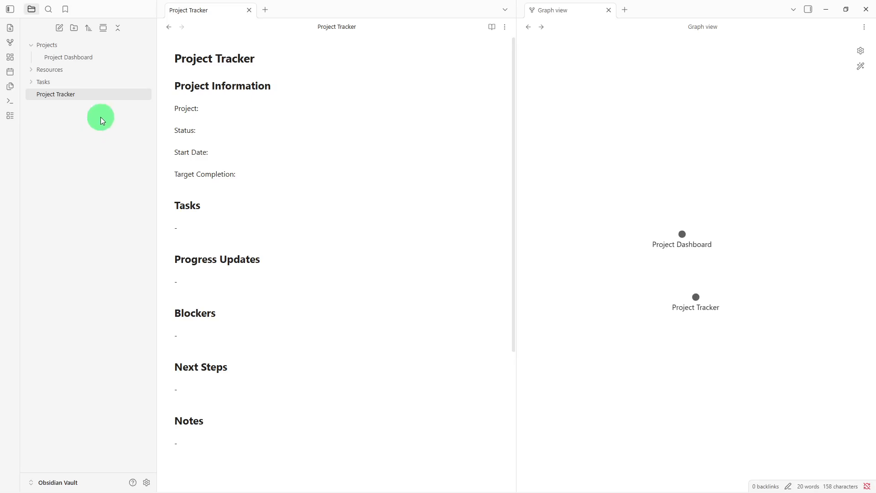
{"action": "left_click_drag", "start_coordinate": [103, 97], "coordinate": [105, 83]}
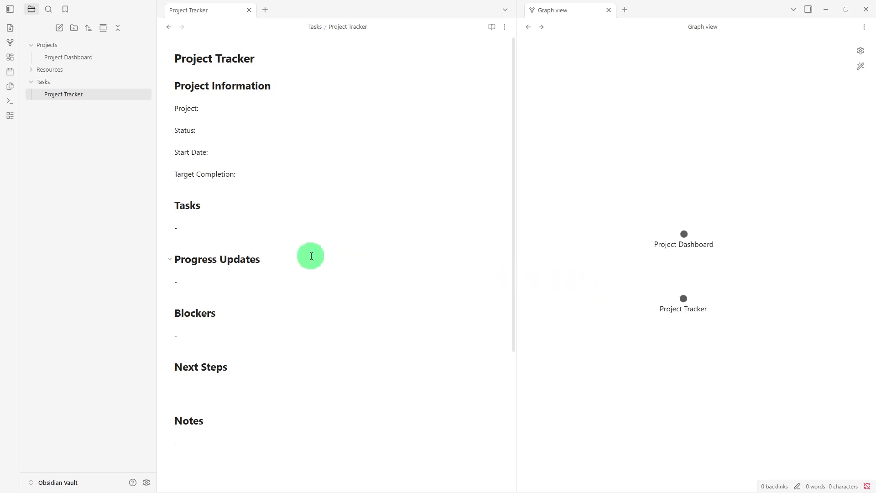
Step: Create a third new note in the vault root and title it "Resource Library"
{"action": "right_click", "coordinate": [114, 194]}
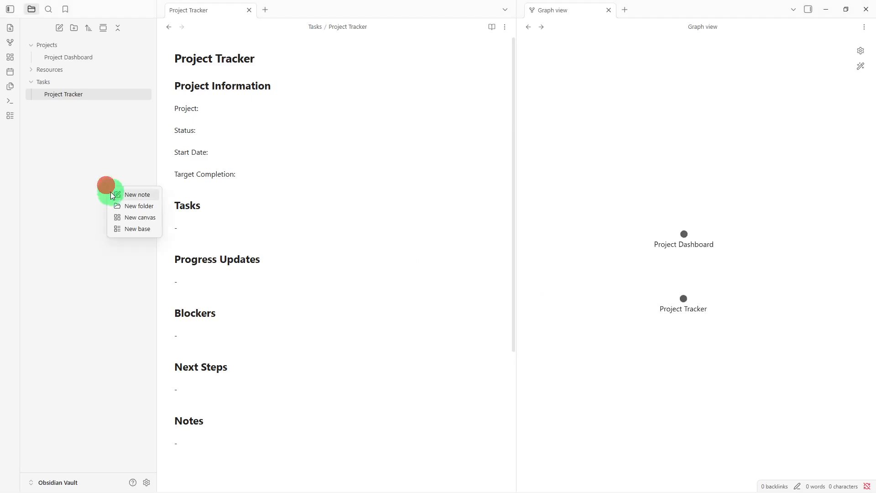
{"action": "left_click", "coordinate": [112, 194]}
{"action": "key", "text": "BackSpace"}
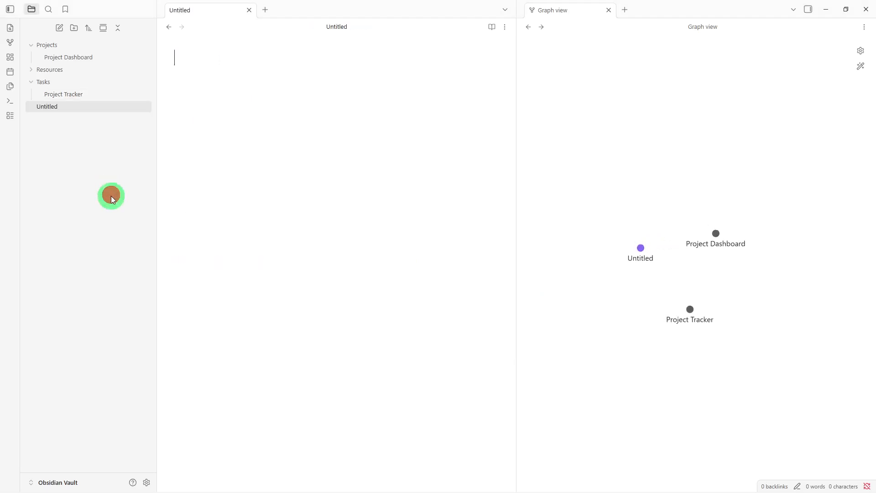
{"action": "type", "text": "R"}
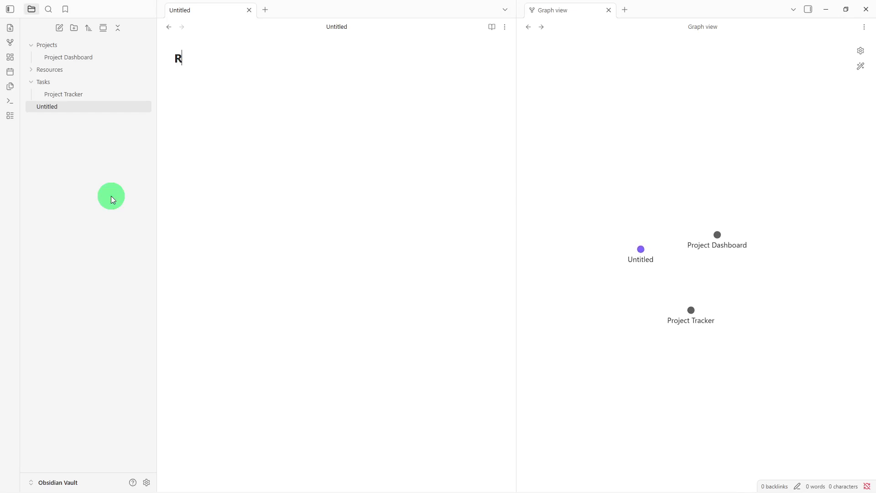
{"action": "type", "text": "esource"}
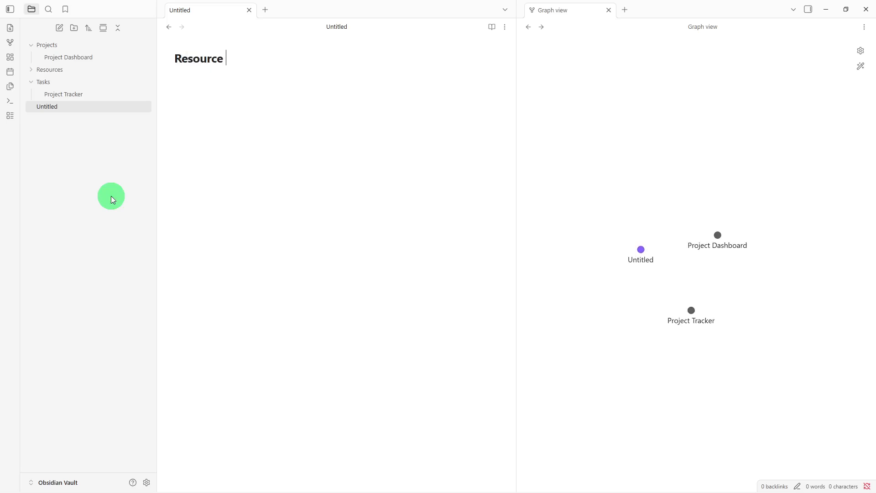
{"action": "type", "text": " Library"}
{"action": "key", "text": "Return"}
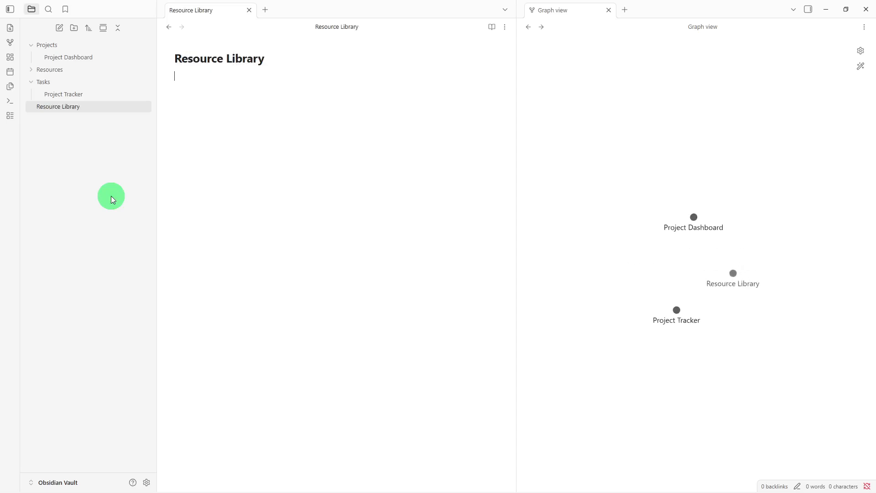
Step: Add level-2 headings Templates, Project Documents, Reference Materials, Useful Links, Notes, each followed by a dash; move the note into the Resources folder
{"action": "type", "text": "## Templates -   ## Project Documents -   ## Reference Materials -   ## Useful Links -   ## Notes -"}
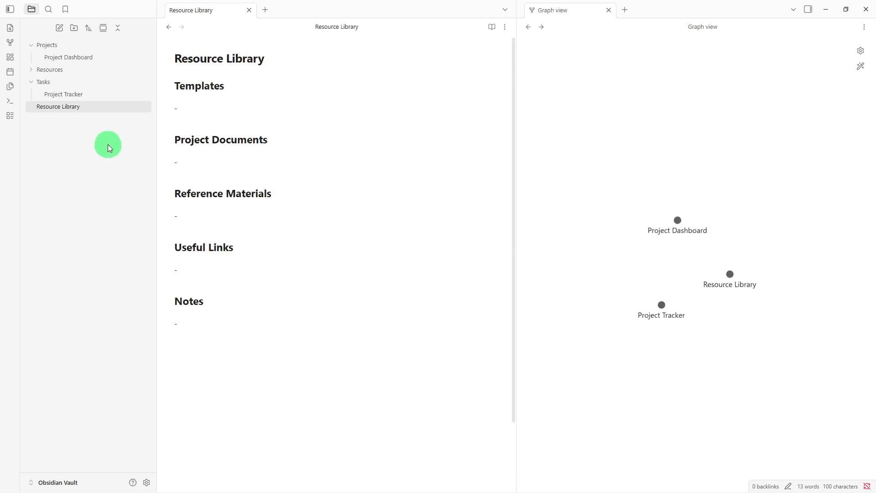
{"action": "left_click_drag", "start_coordinate": [113, 105], "coordinate": [119, 76]}
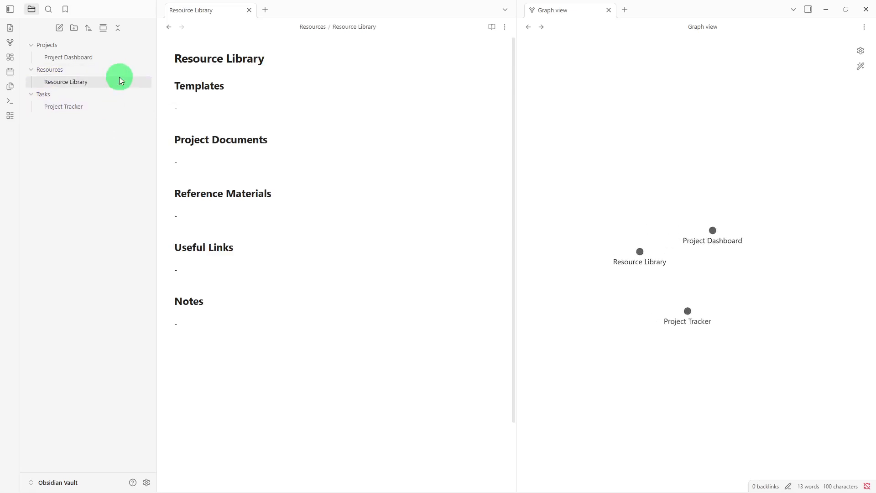
Step: Add internal links to Project Tracker and Resource Library on separate lines at the end of the Project Dashboard note
{"action": "left_click", "coordinate": [133, 56]}
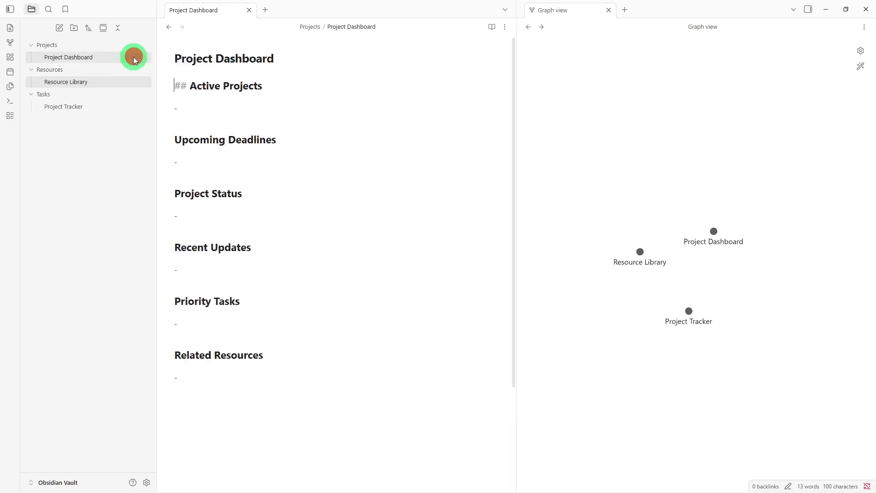
{"action": "left_click", "coordinate": [207, 393]}
{"action": "key", "text": "Return"}
{"action": "type", "text": "[["}
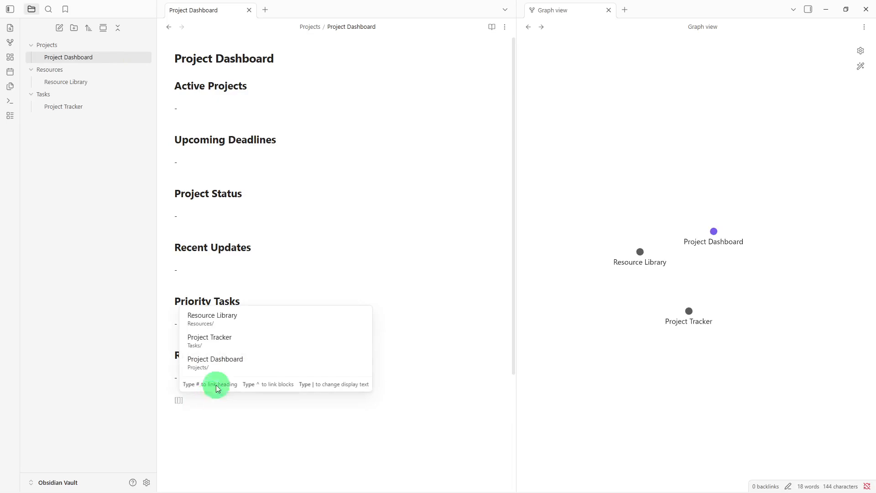
{"action": "left_click", "coordinate": [239, 347]}
{"action": "key", "text": "Return"}
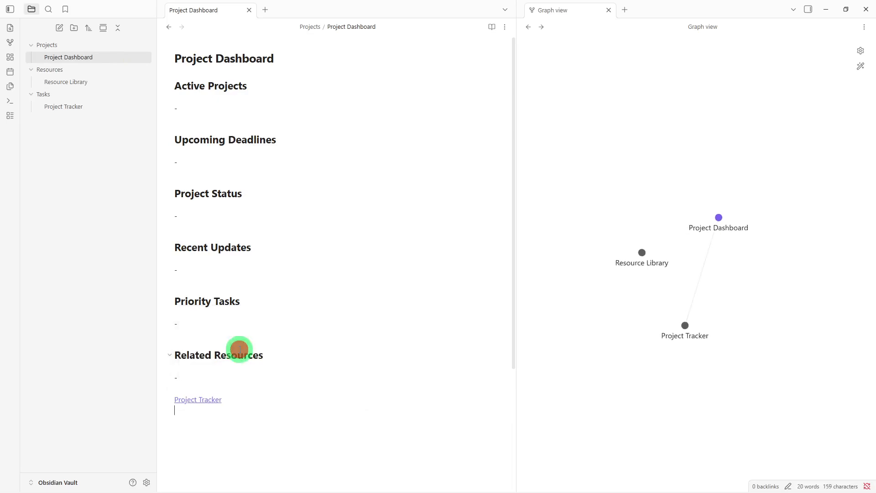
{"action": "type", "text": "[["}
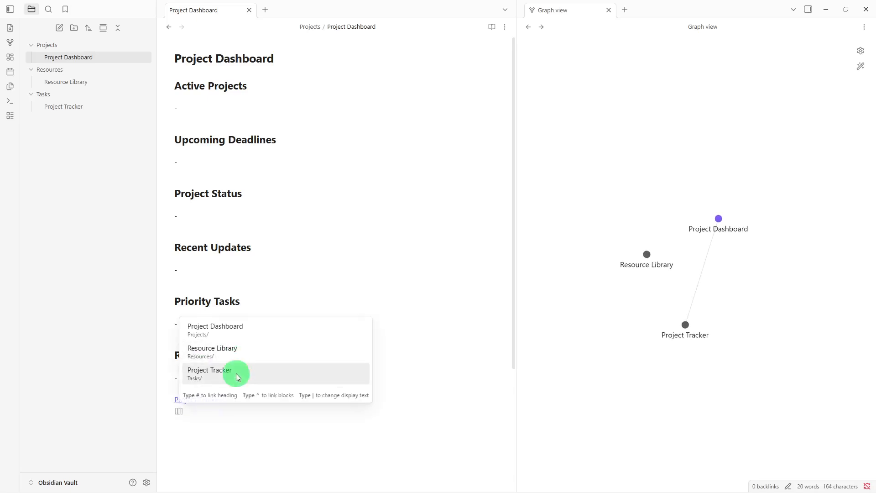
{"action": "left_click", "coordinate": [242, 348]}
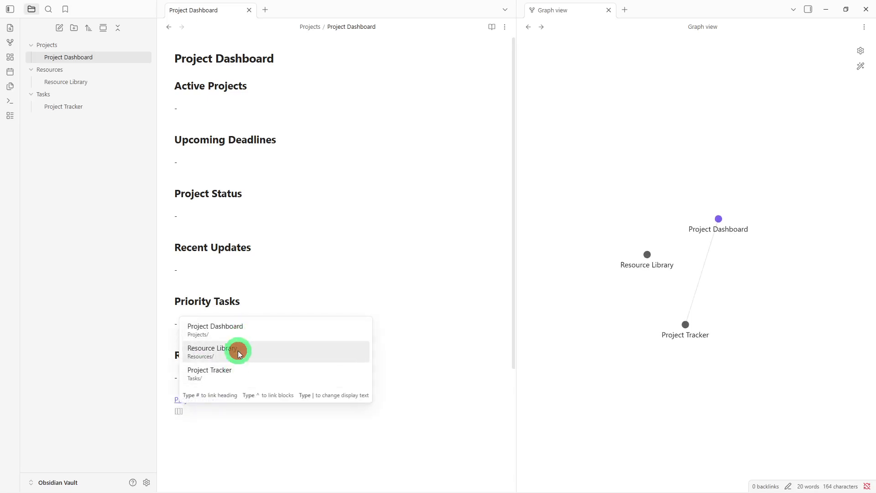
{"action": "key", "text": "Return"}
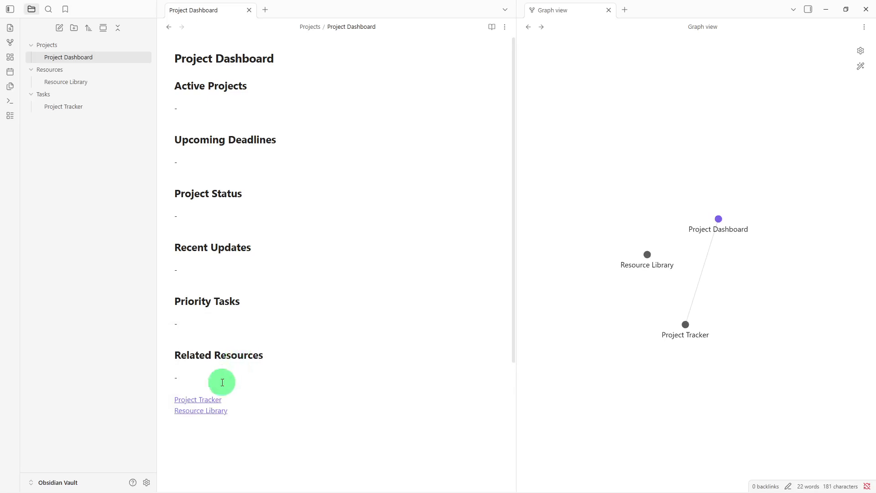
Step: Add internal links to Project Dashboard and Resource Library on separate lines at the end of the Project Tracker note
{"action": "left_click", "coordinate": [210, 400]}
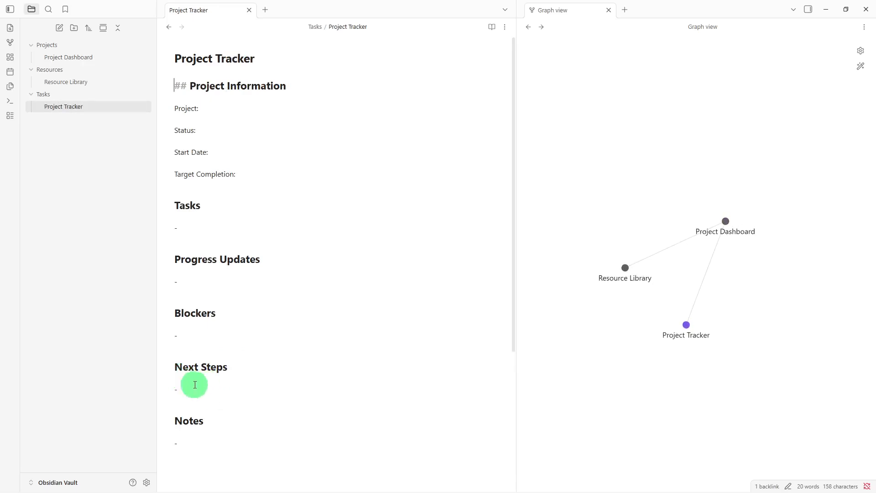
{"action": "scroll", "coordinate": [221, 405], "scroll_direction": "down", "scroll_amount": 2}
{"action": "left_click", "coordinate": [220, 410]}
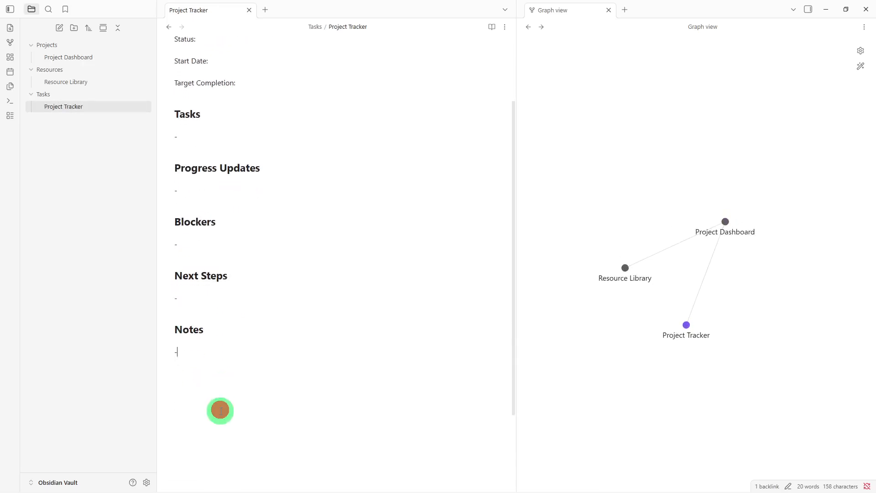
{"action": "key", "text": "Return"}
{"action": "key", "text": "Return"}
{"action": "type", "text": "[["}
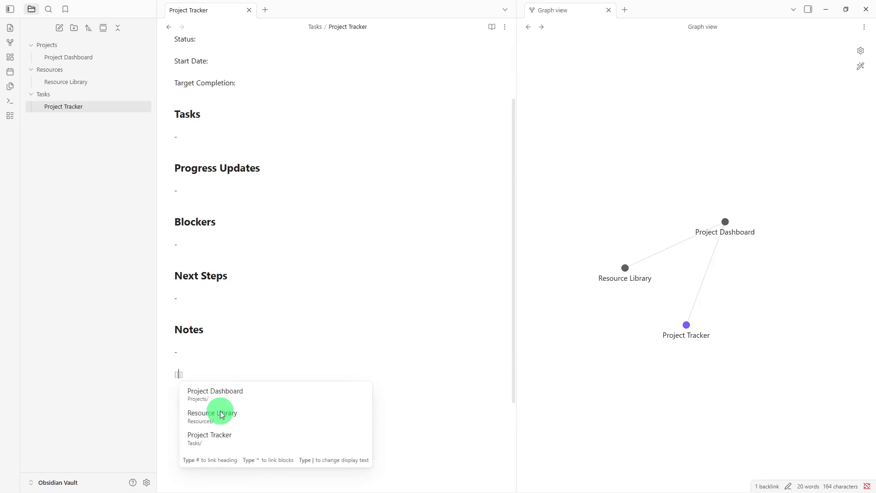
{"action": "left_click", "coordinate": [228, 395]}
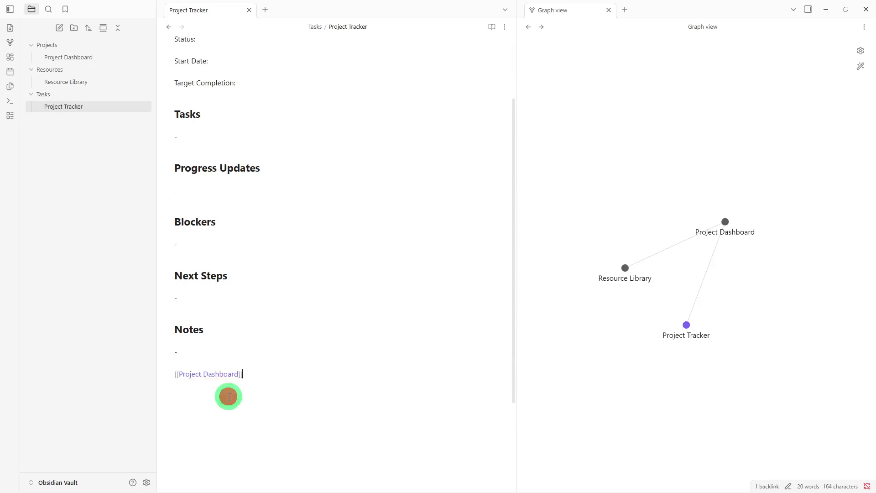
{"action": "key", "text": "Return"}
{"action": "type", "text": "[["}
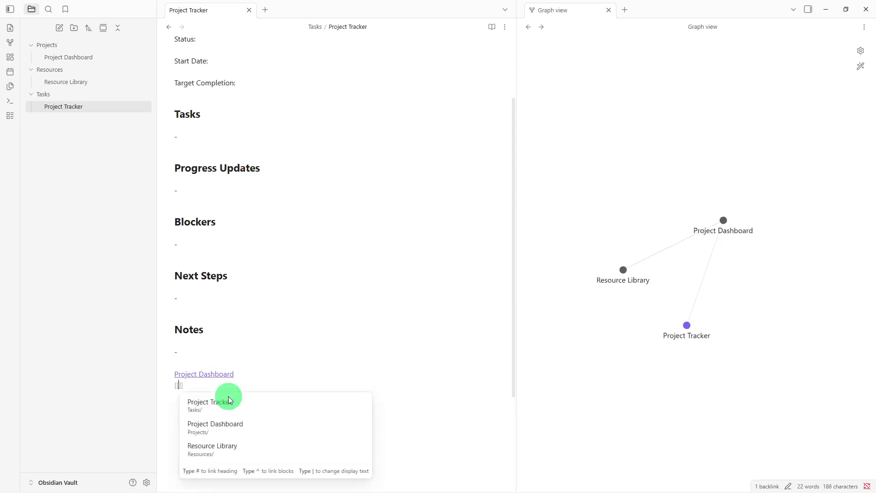
{"action": "left_click", "coordinate": [228, 442]}
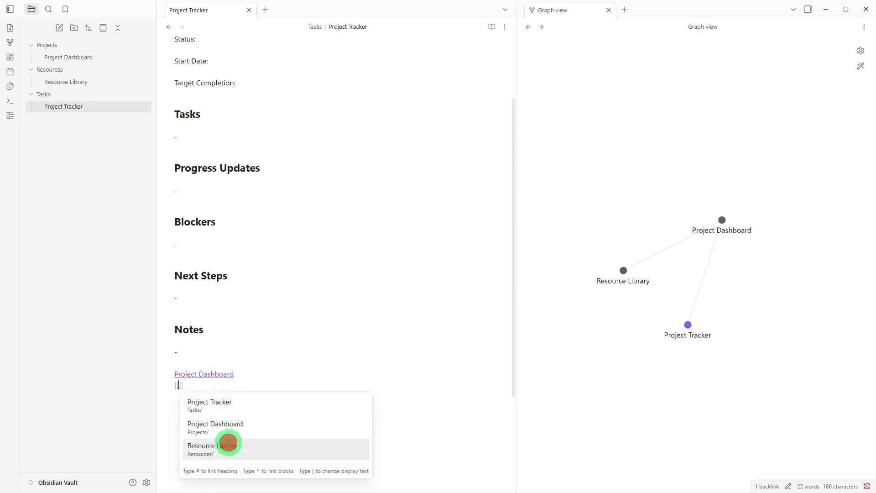
{"action": "key", "text": "Return"}
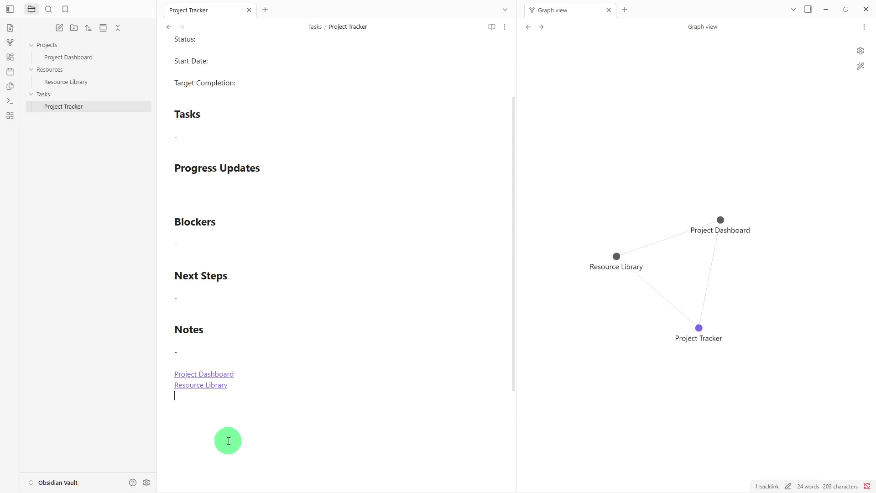
Step: Turn the Progress Updates heading in the Project Tracker note into an internal link by wrapping its text in double square brackets
{"action": "scroll", "coordinate": [228, 439], "scroll_direction": "up", "scroll_amount": 2}
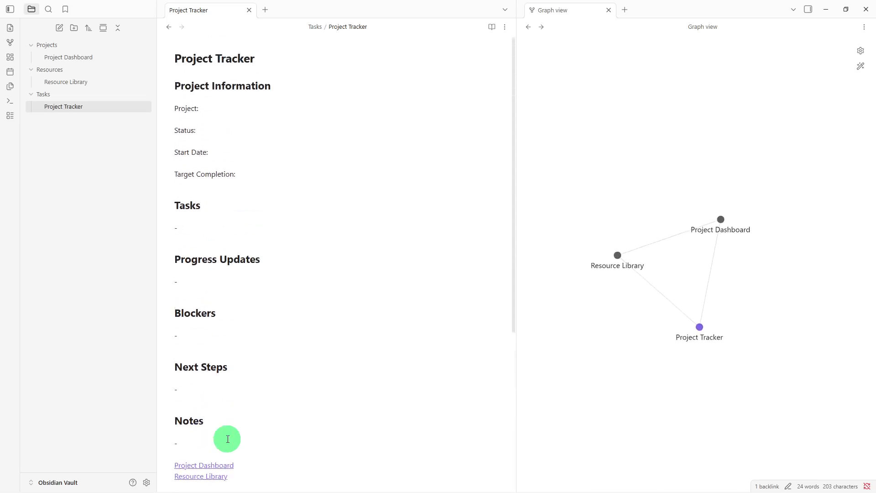
{"action": "left_click", "coordinate": [176, 258]}
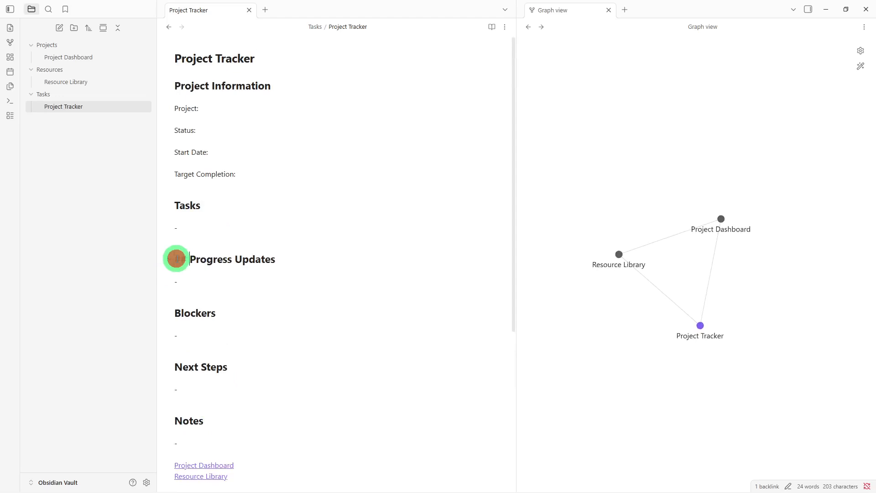
{"action": "type", "text": "[["}
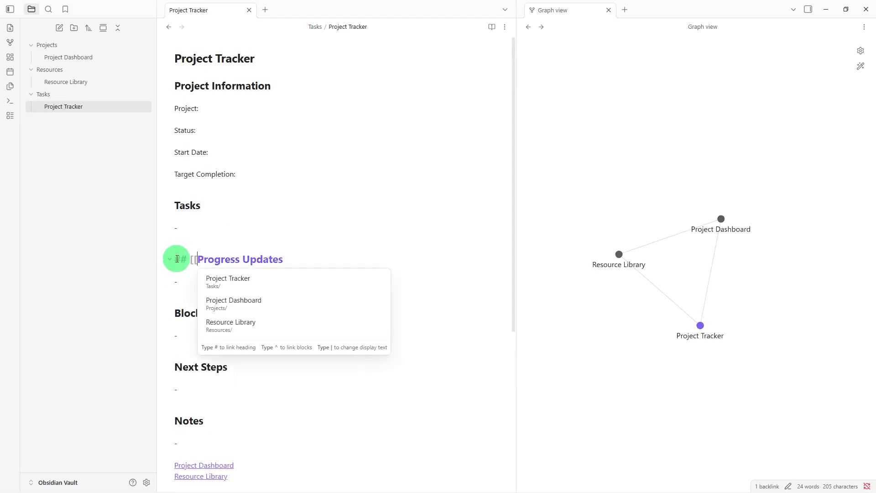
{"action": "left_click", "coordinate": [294, 251]}
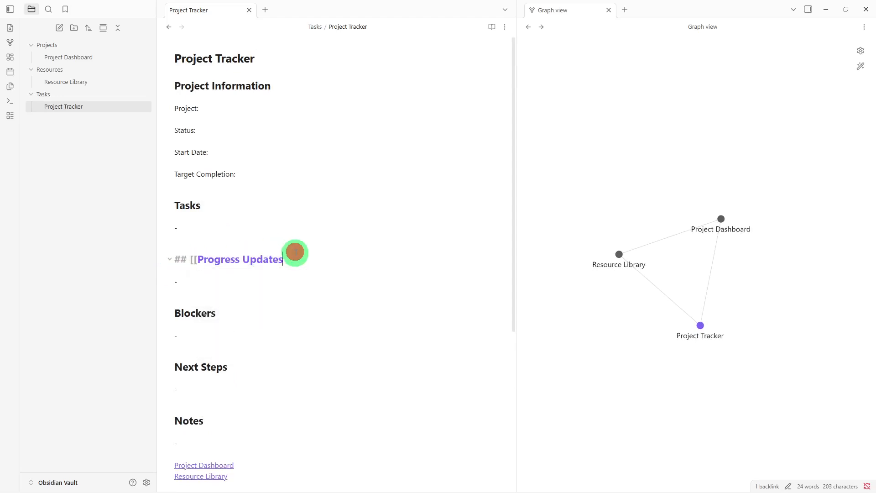
{"action": "type", "text": "]]"}
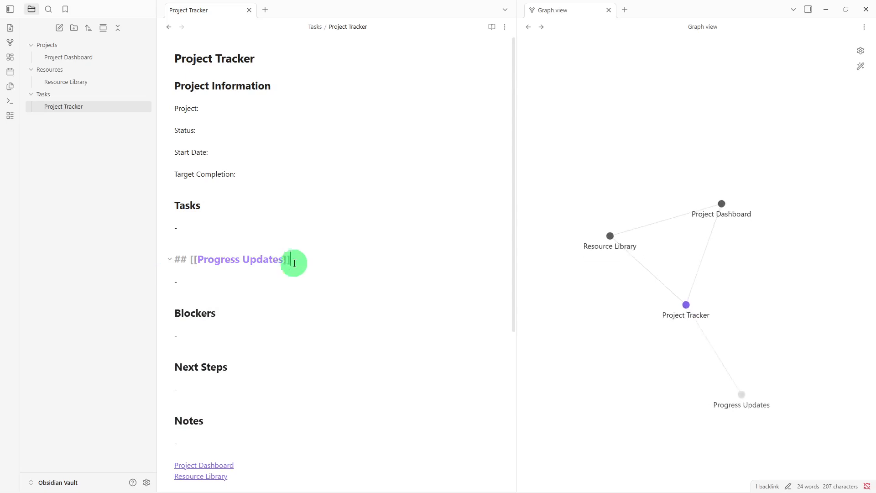
{"action": "left_click", "coordinate": [287, 337]}
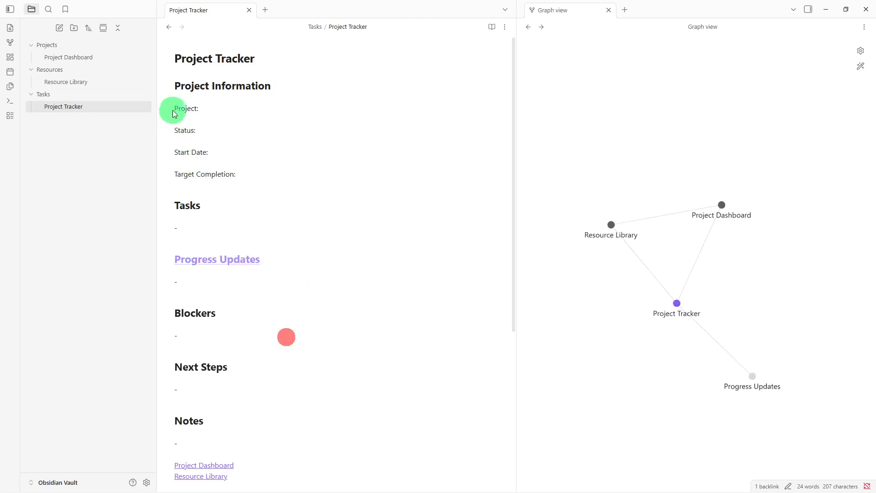
Step: Turn the Project Information heading text into an internal link with double square brackets
{"action": "left_click", "coordinate": [176, 88]}
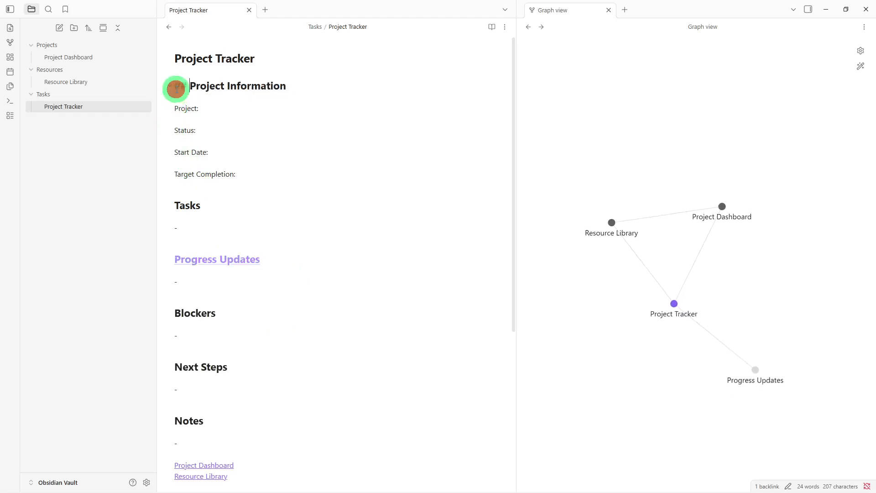
{"action": "type", "text": "[["}
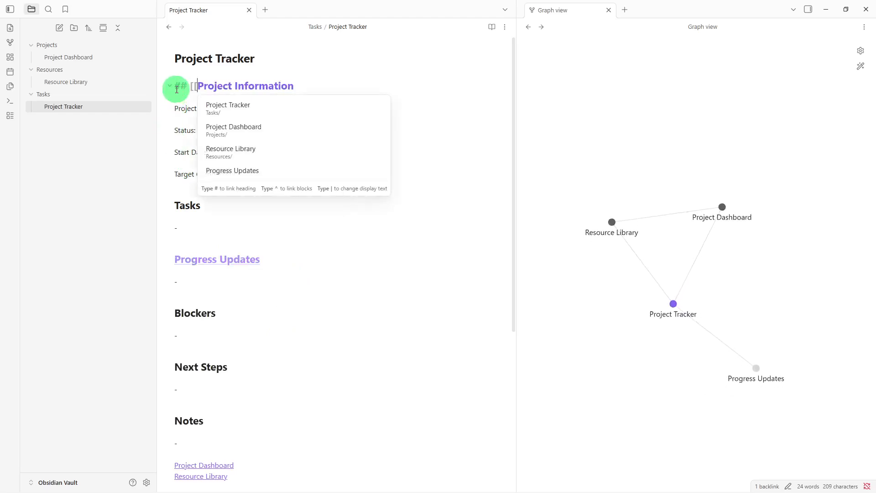
{"action": "left_click", "coordinate": [295, 85]}
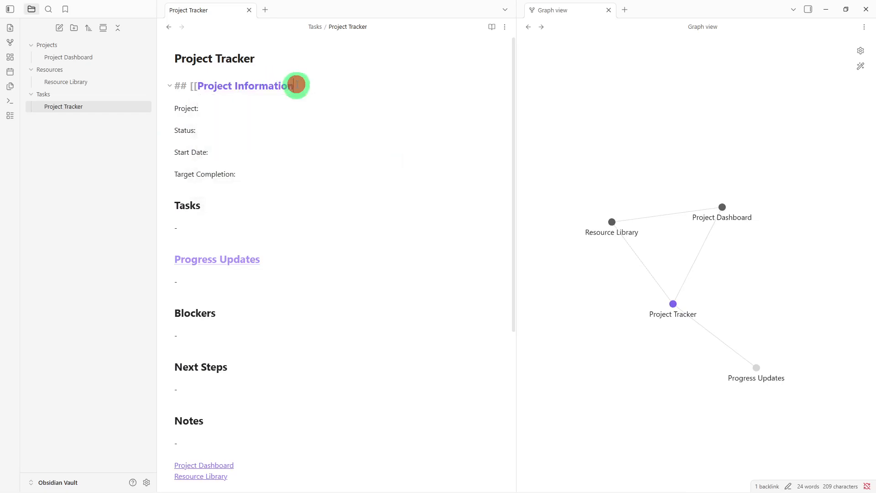
{"action": "type", "text": "]]"}
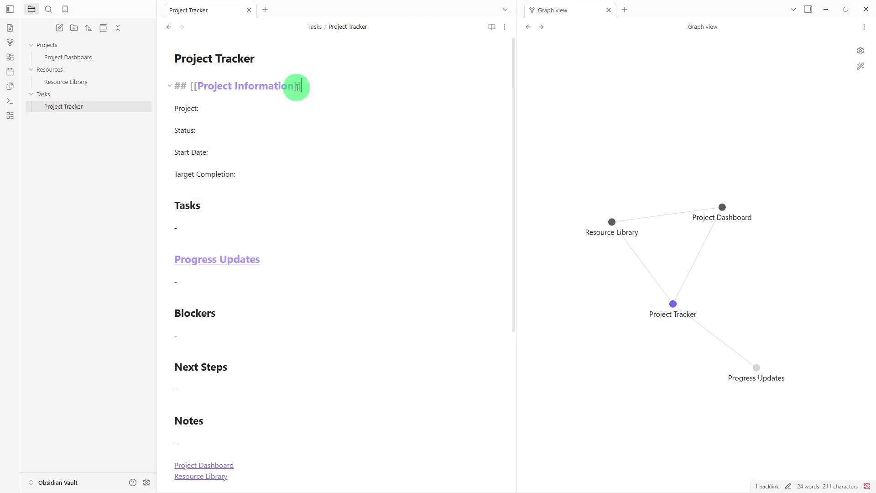
{"action": "left_click", "coordinate": [296, 139]}
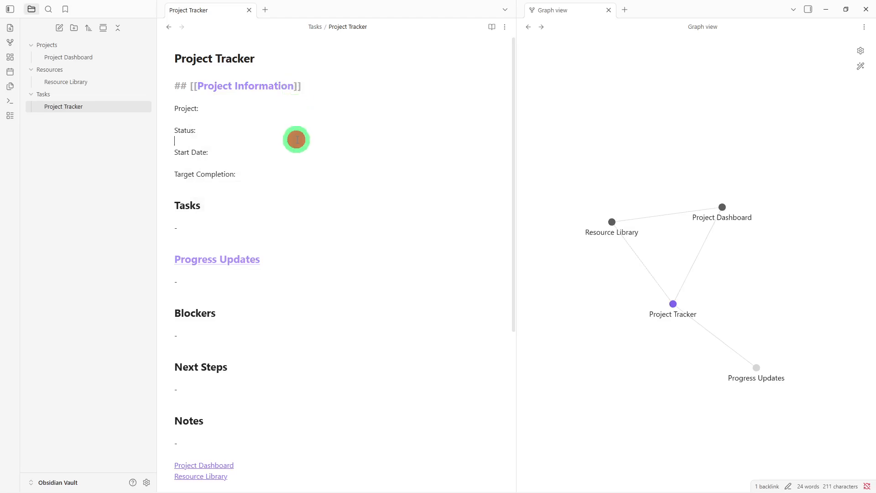
Step: Add an aliases file property to the Project Tracker note with the value highpriority
{"action": "left_click", "coordinate": [506, 26]}
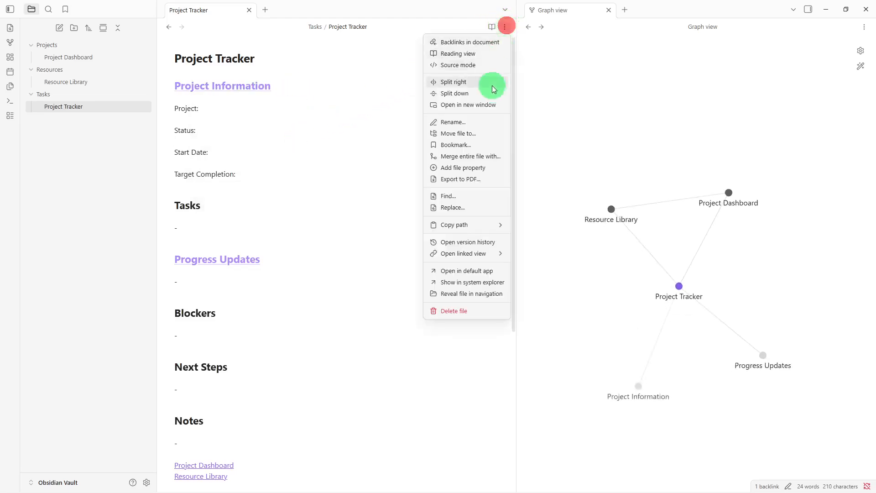
{"action": "left_click", "coordinate": [472, 167]}
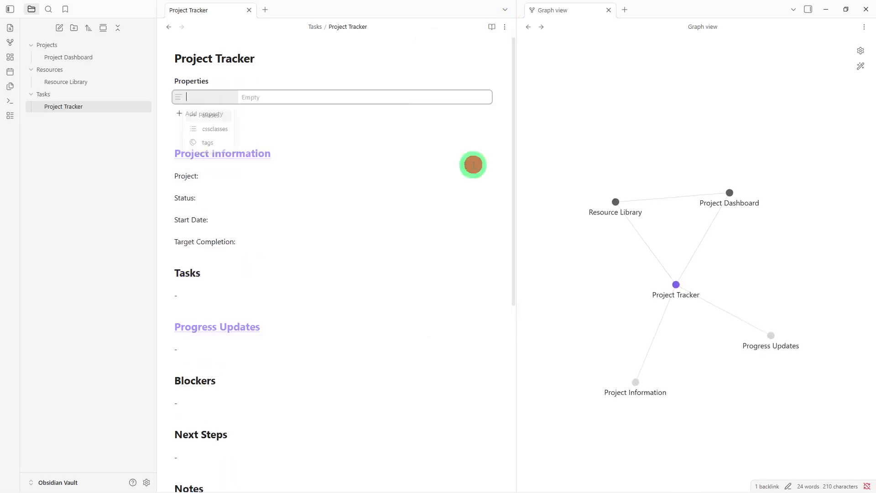
{"action": "left_click", "coordinate": [198, 114]}
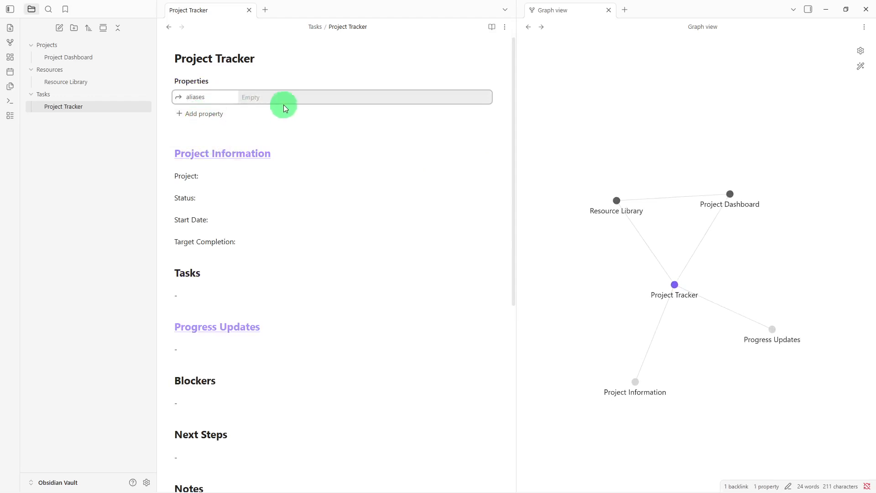
{"action": "type", "text": "Highpriority"}
Step: Add the tag #active on the empty line directly below the Project Information heading
{"action": "left_click", "coordinate": [272, 167]}
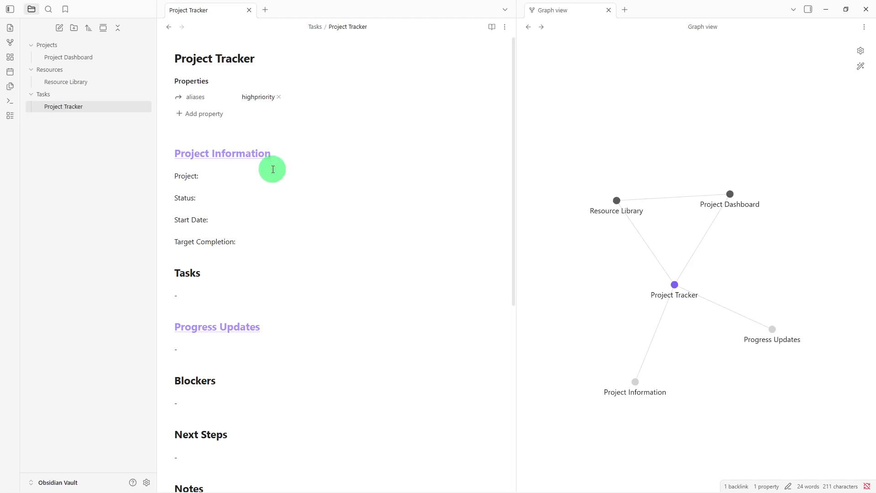
{"action": "type", "text": "#"}
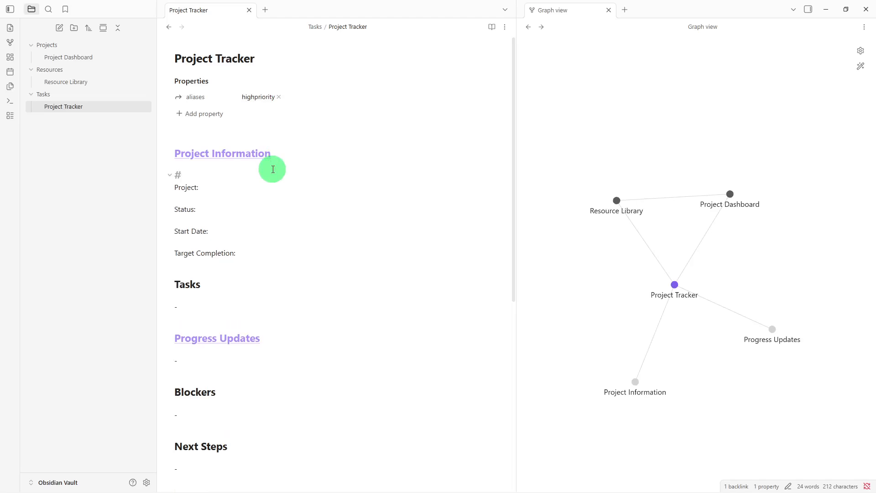
{"action": "type", "text": "acti"}
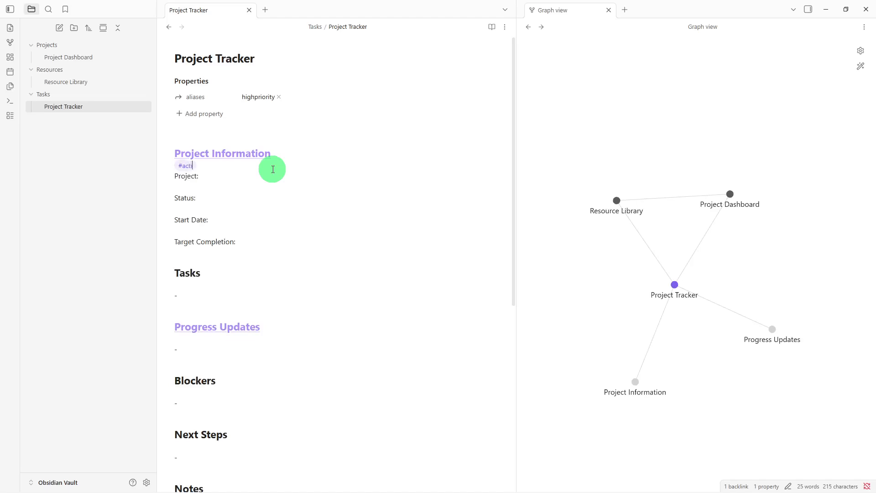
{"action": "type", "text": "ve"}
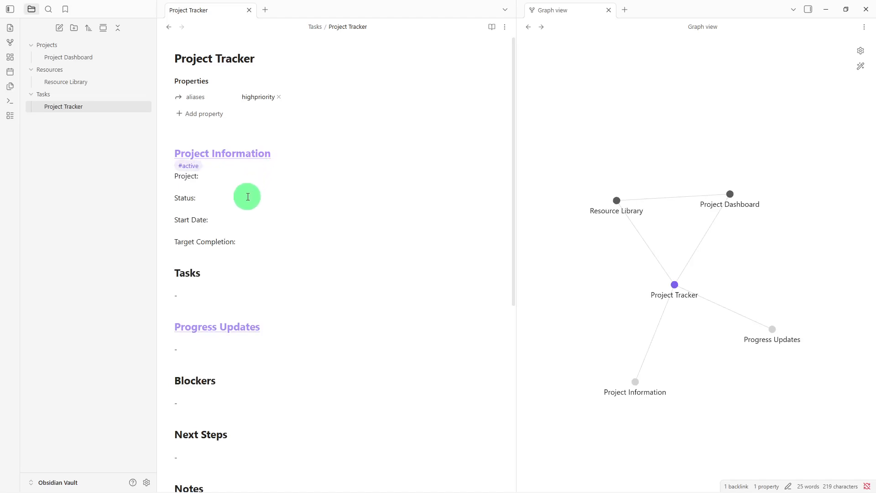
Step: Add the tag #inprogress on the empty line directly below the Progress Updates heading
{"action": "left_click", "coordinate": [212, 335]}
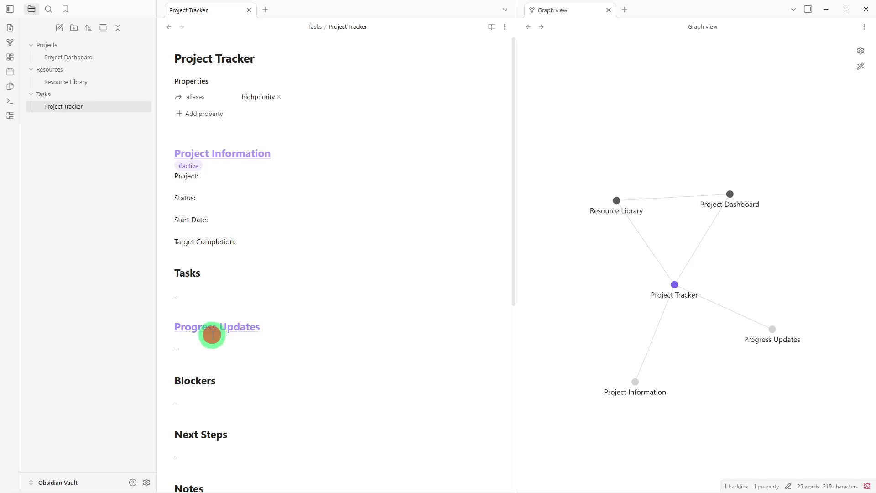
{"action": "type", "text": "#"}
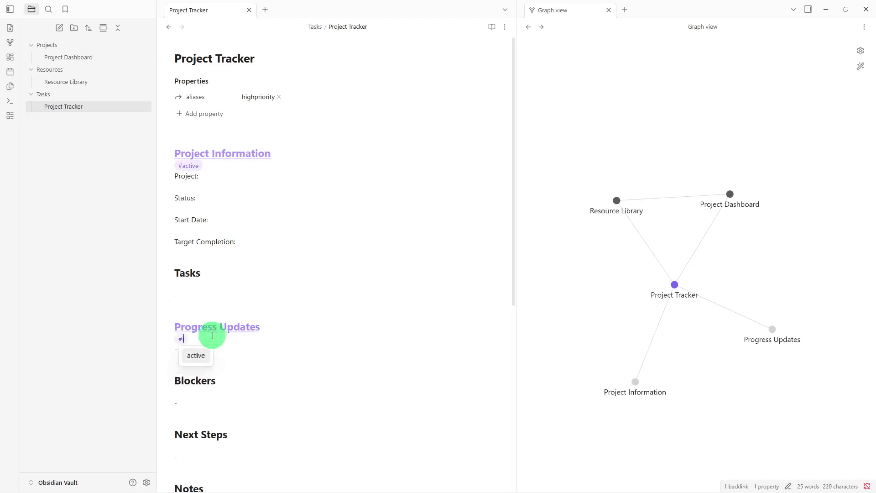
{"action": "type", "text": "inpo"}
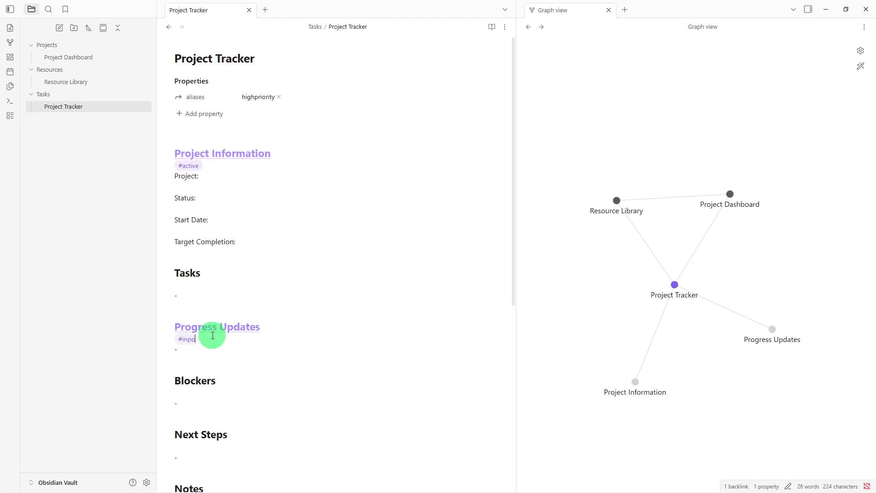
{"action": "key", "text": "BackSpace"}
{"action": "type", "text": "ri"}
{"action": "key", "text": "BackSpace"}
{"action": "type", "text": "ogress"}
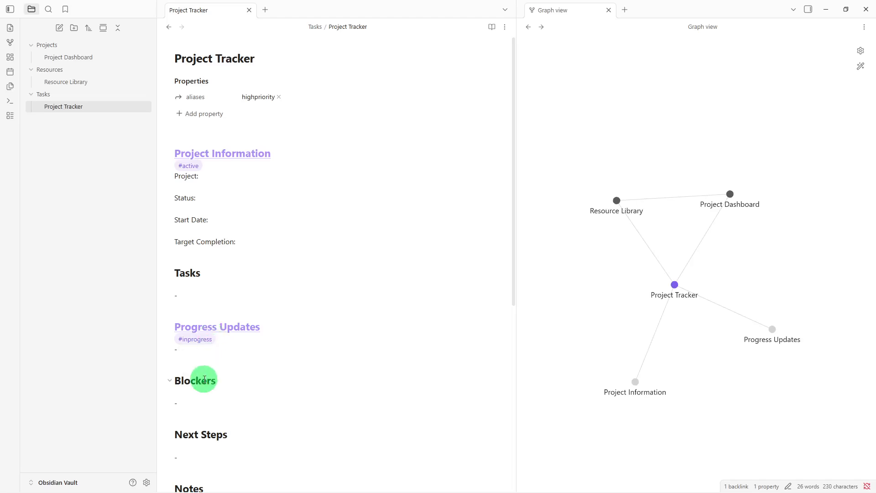
Step: Turn the Blockers heading text into an internal link with double square brackets
{"action": "left_click", "coordinate": [175, 386]}
{"action": "type", "text": "[["}
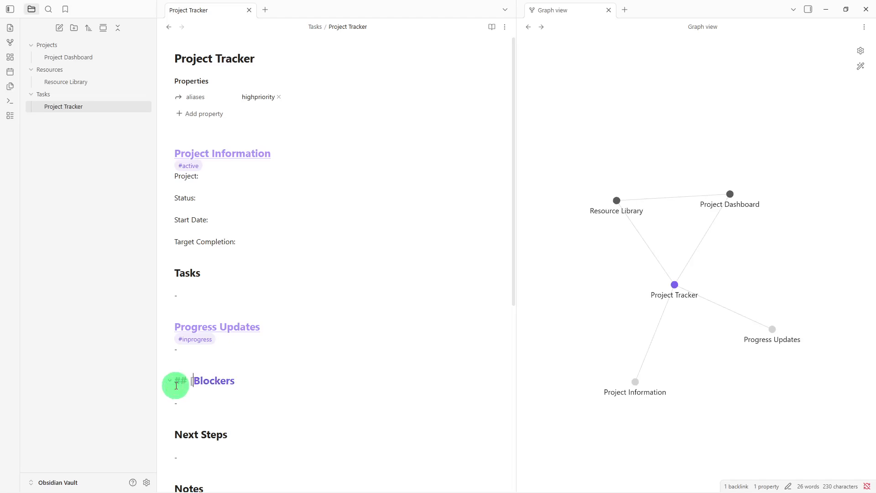
{"action": "left_click", "coordinate": [247, 379]}
{"action": "type", "text": "]]"}
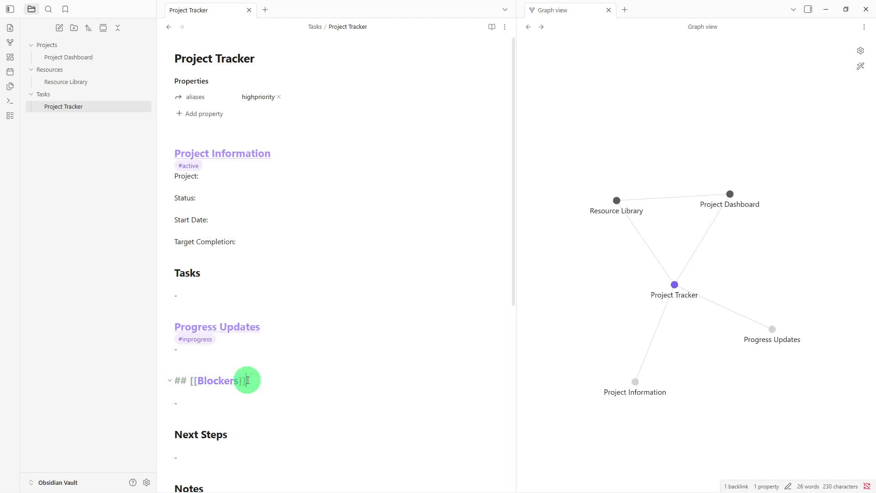
{"action": "left_click", "coordinate": [248, 395]}
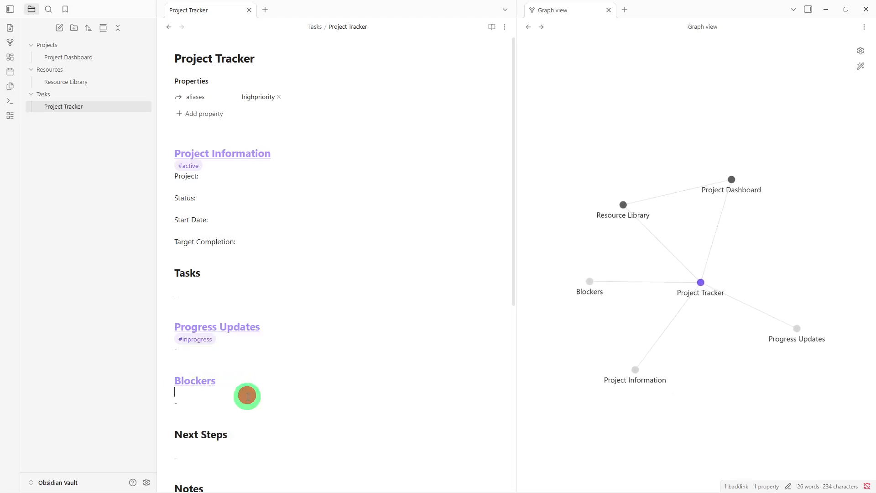